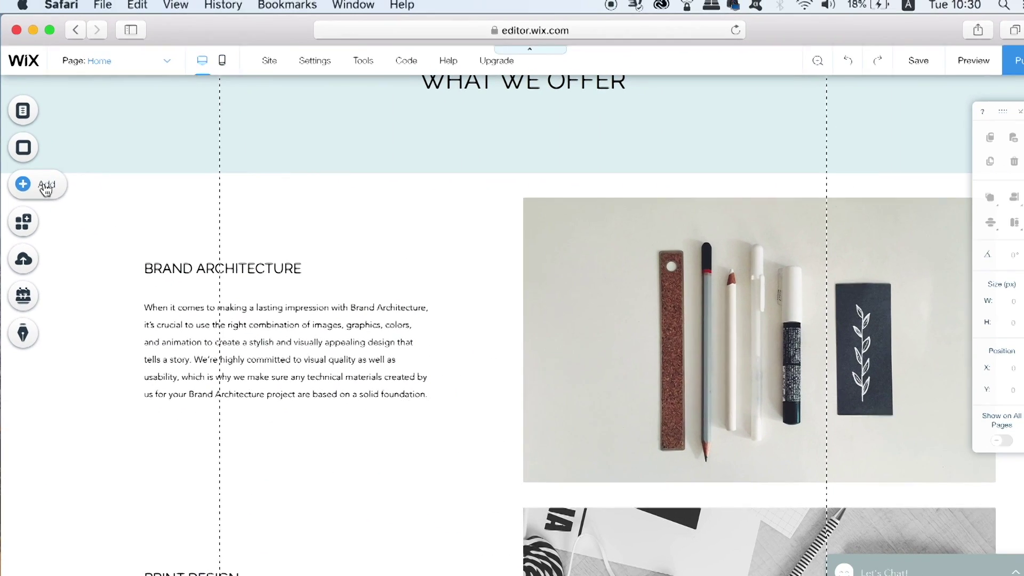
- Show the Icon Buttons styles in the Add a Button panel
{"action": "left_click", "coordinate": [40, 186]}
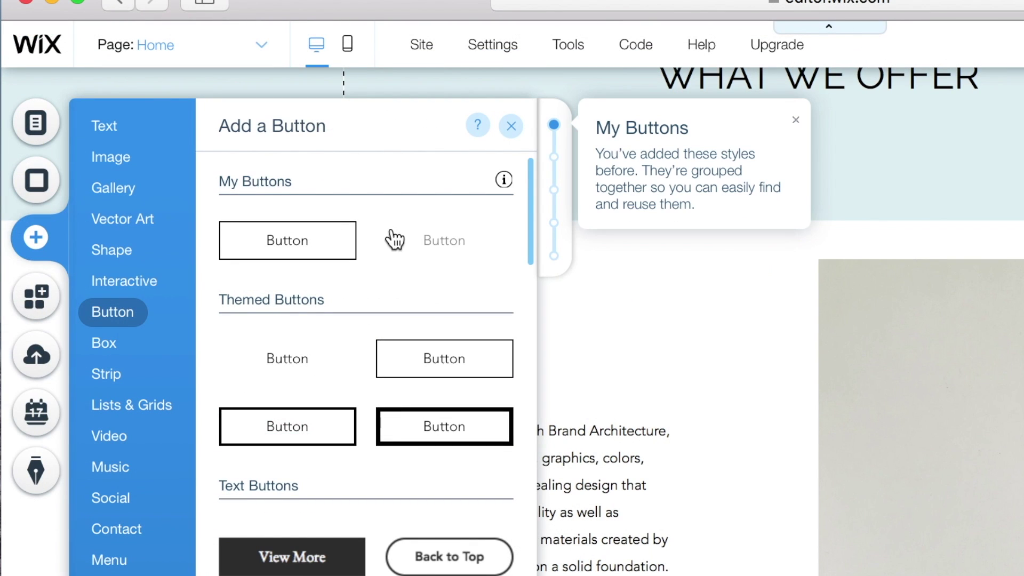
{"action": "mouse_move", "coordinate": [366, 240]}
{"action": "left_click_drag", "start_coordinate": [532, 237], "coordinate": [532, 258]}
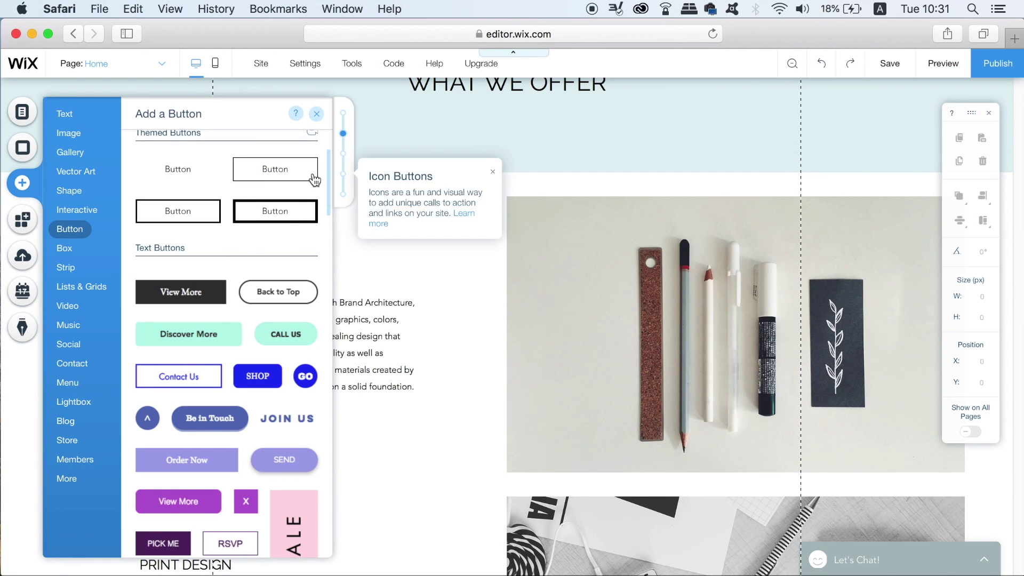
{"action": "left_click_drag", "start_coordinate": [328, 176], "coordinate": [332, 324]}
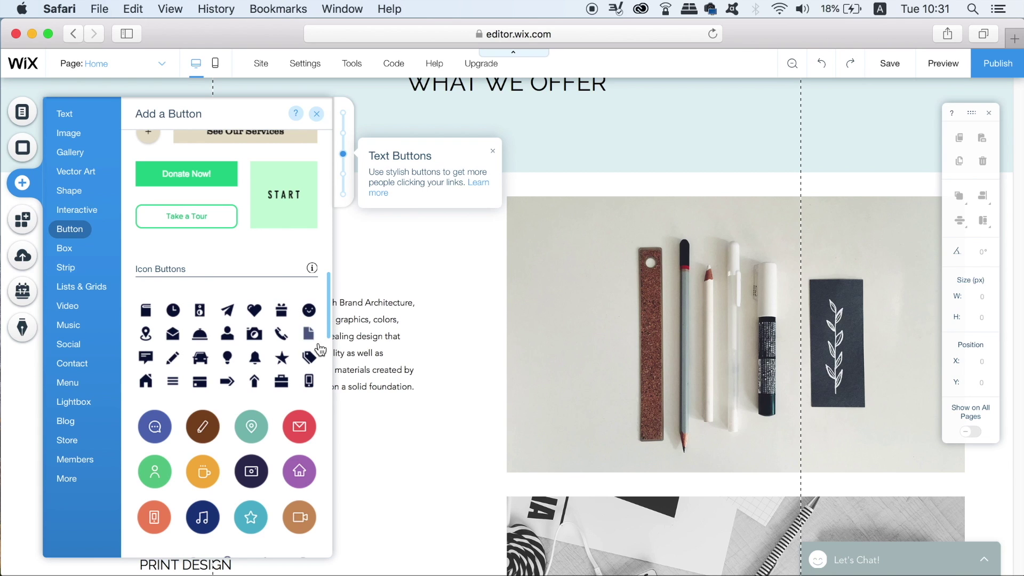
{"action": "mouse_move", "coordinate": [329, 304]}
{"action": "left_mouse_down"}
{"action": "mouse_move", "coordinate": [336, 417]}
{"action": "mouse_move", "coordinate": [327, 321]}
{"action": "left_mouse_up"}
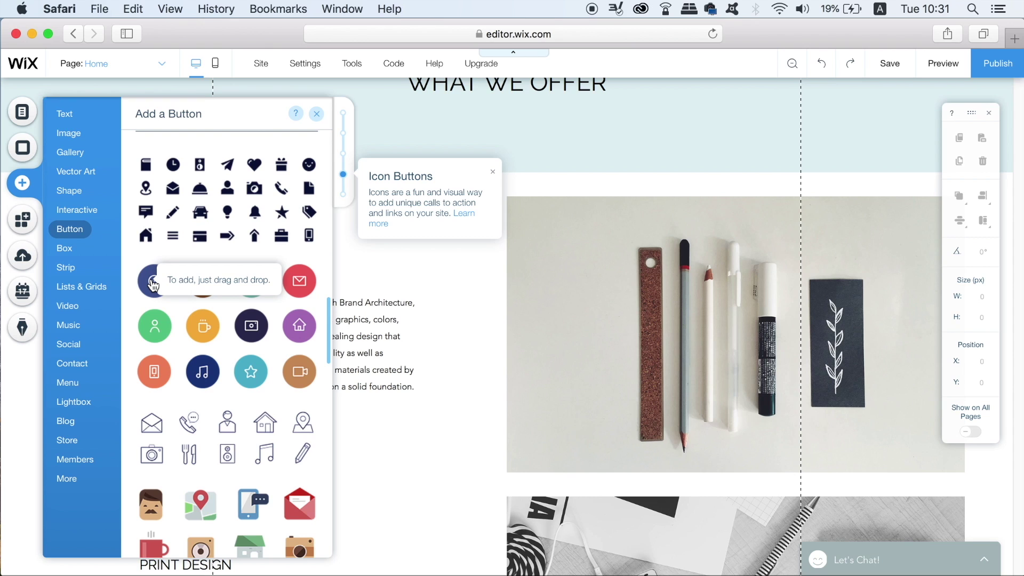
- Drop the purple chat icon button on the Column 2 photo, enlarge it, and move it beside the ruler
{"action": "mouse_move", "coordinate": [153, 286]}
{"action": "left_mouse_down"}
{"action": "mouse_move", "coordinate": [160, 274]}
{"action": "mouse_move", "coordinate": [293, 280]}
{"action": "mouse_move", "coordinate": [206, 262]}
{"action": "mouse_move", "coordinate": [573, 345]}
{"action": "left_mouse_up"}
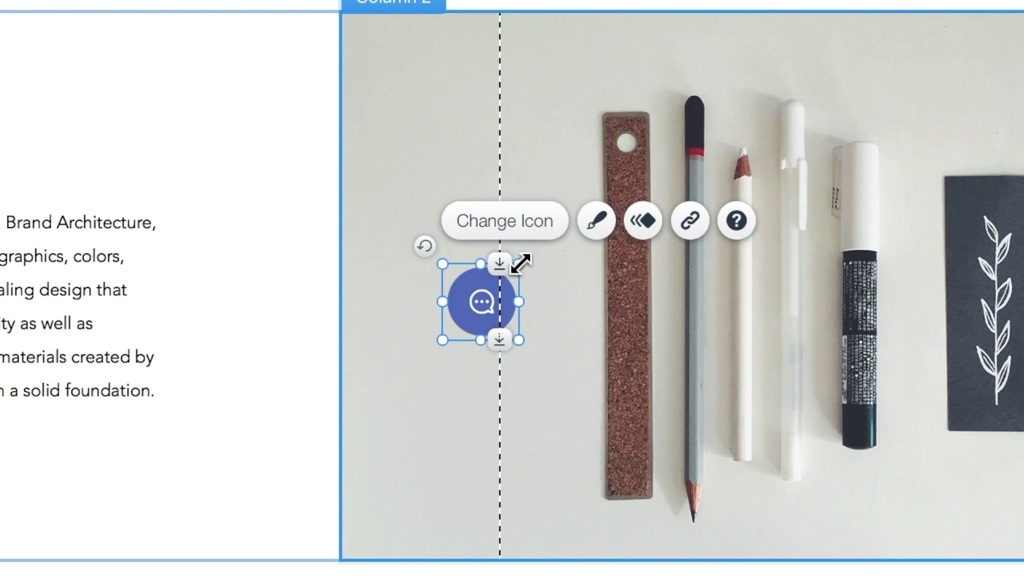
{"action": "left_click_drag", "start_coordinate": [519, 263], "coordinate": [579, 229]}
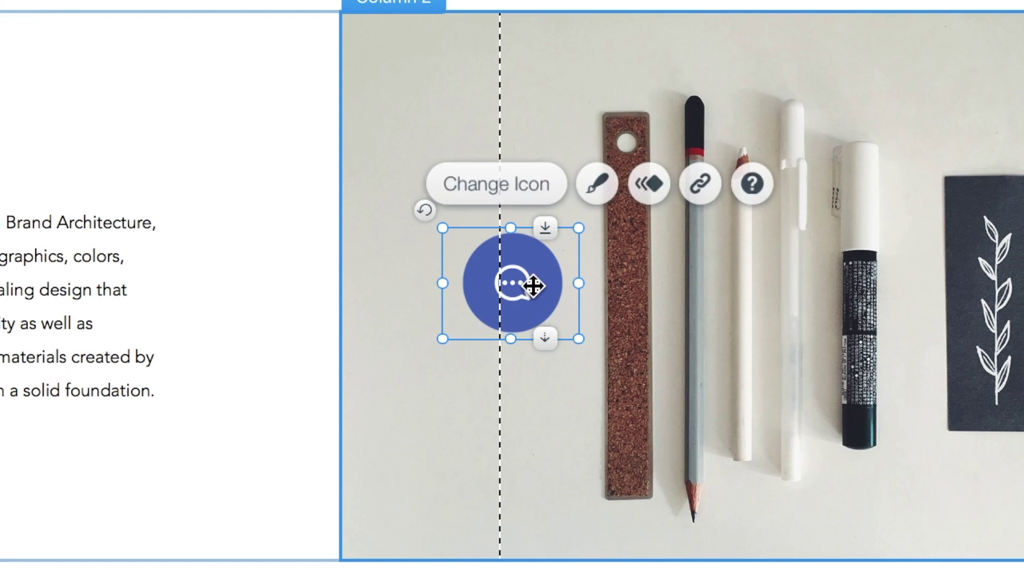
{"action": "left_click", "coordinate": [529, 289]}
{"action": "left_click_drag", "start_coordinate": [529, 290], "coordinate": [505, 304]}
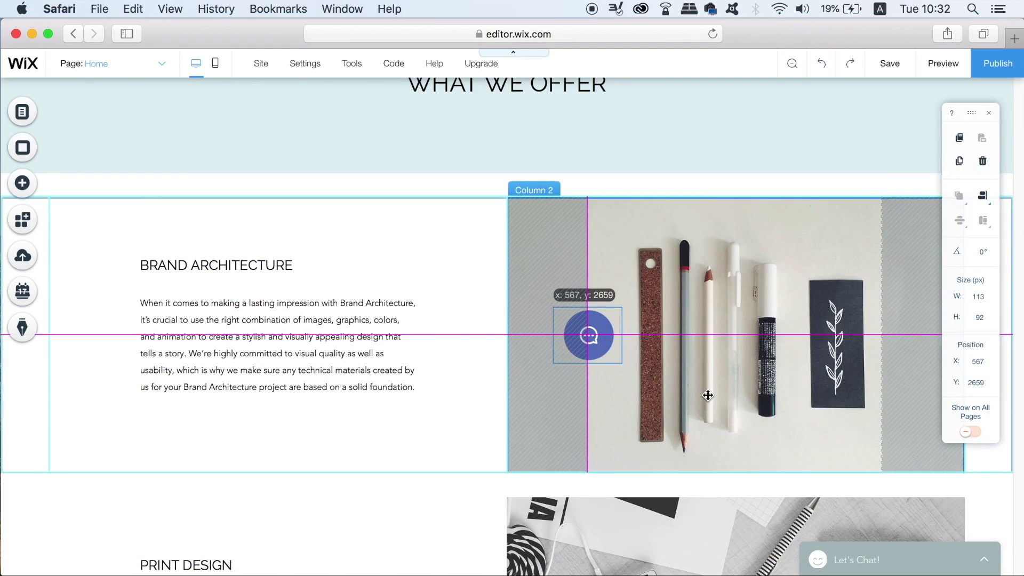
{"action": "left_click_drag", "start_coordinate": [709, 395], "coordinate": [709, 396]}
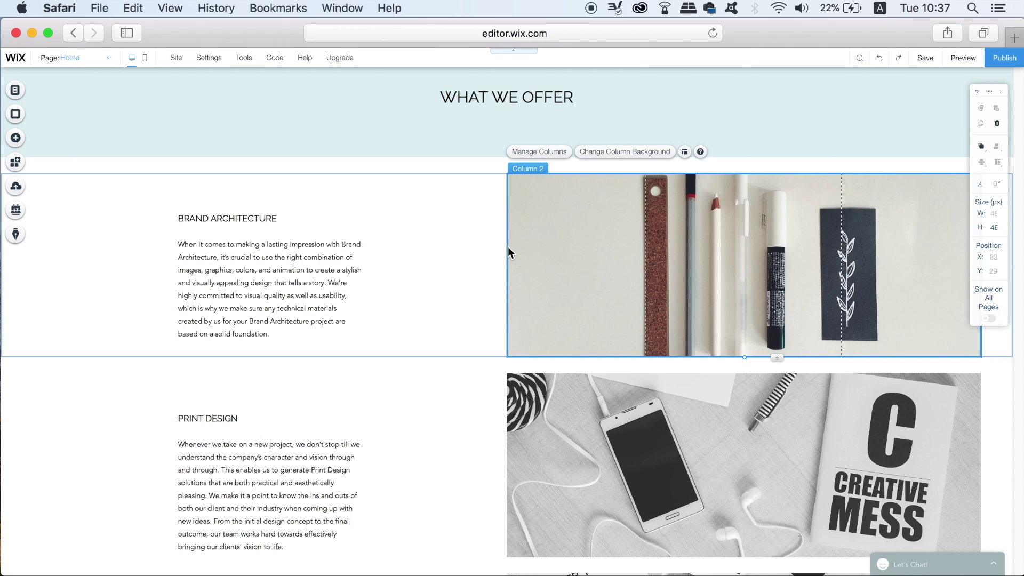
- Add a dark mail icon button to the Column 2 photo and open its icon settings
{"action": "left_click", "coordinate": [15, 138]}
{"action": "scroll", "coordinate": [160, 320], "scroll_direction": "down", "scroll_amount": 5}
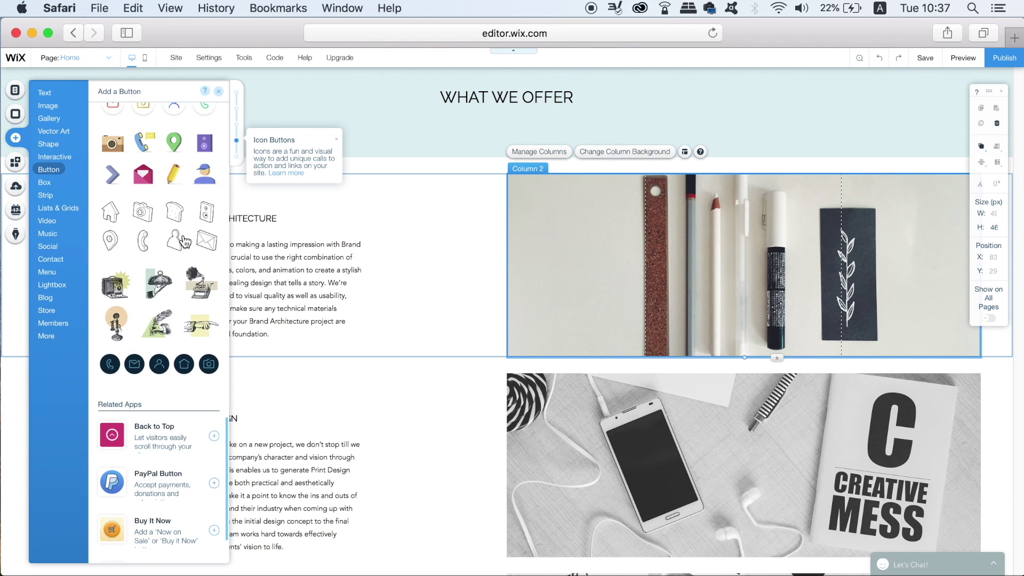
{"action": "left_click_drag", "start_coordinate": [135, 366], "coordinate": [574, 276]}
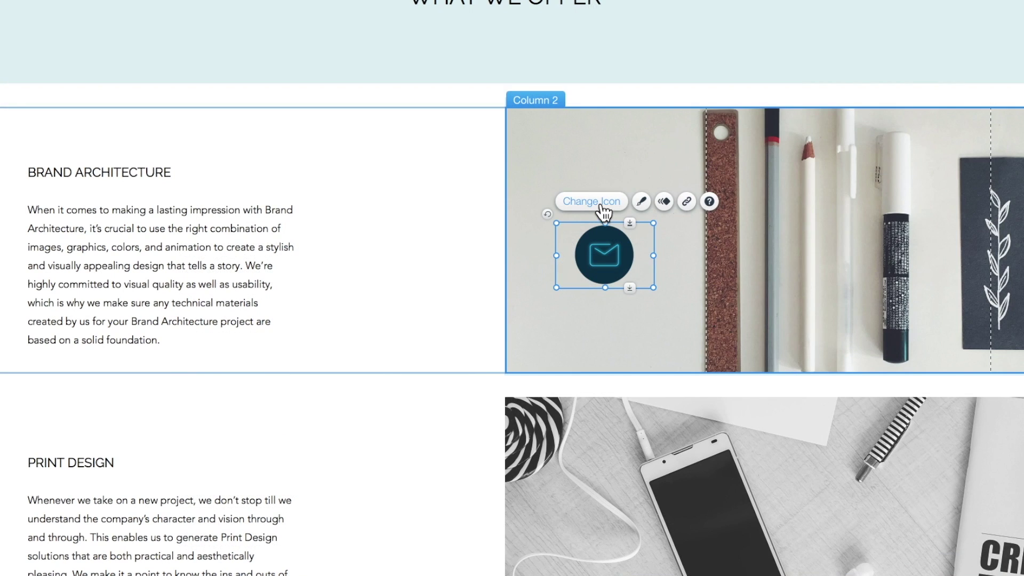
{"action": "left_click", "coordinate": [600, 205]}
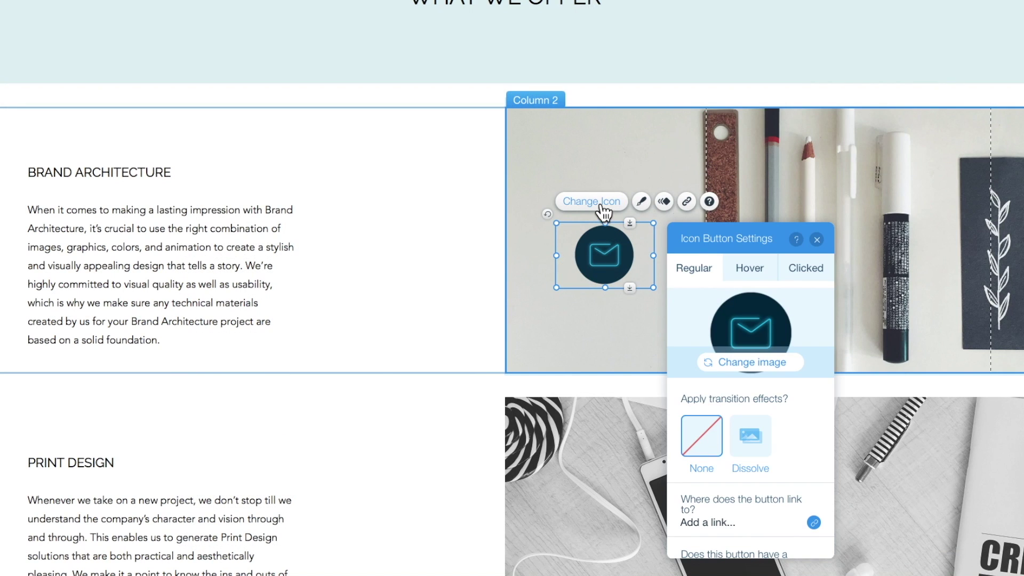
- Apply the free Wix Laptop & Coffee photo as the icon button's image
{"action": "left_click", "coordinate": [766, 366]}
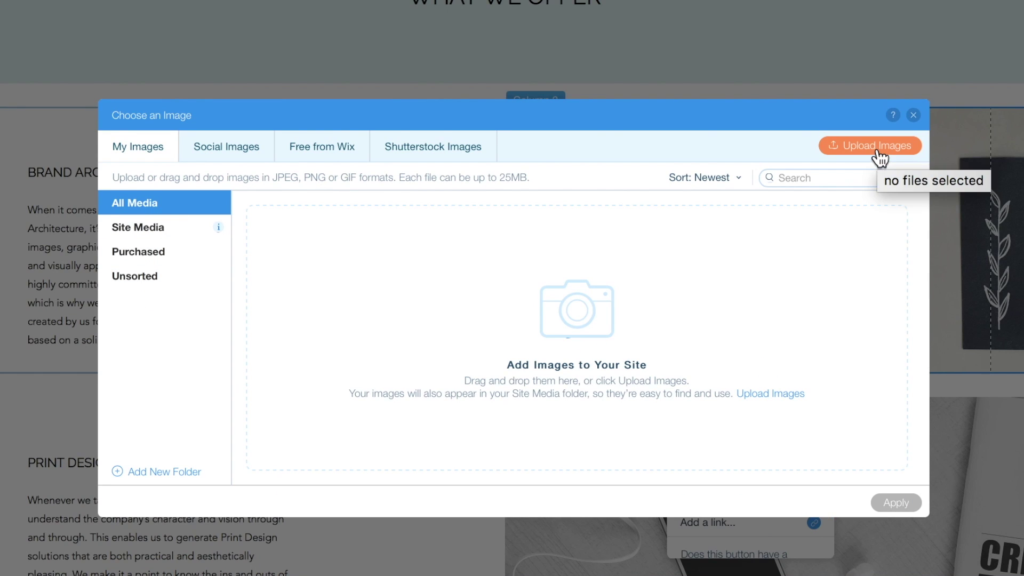
{"action": "left_click", "coordinate": [322, 155]}
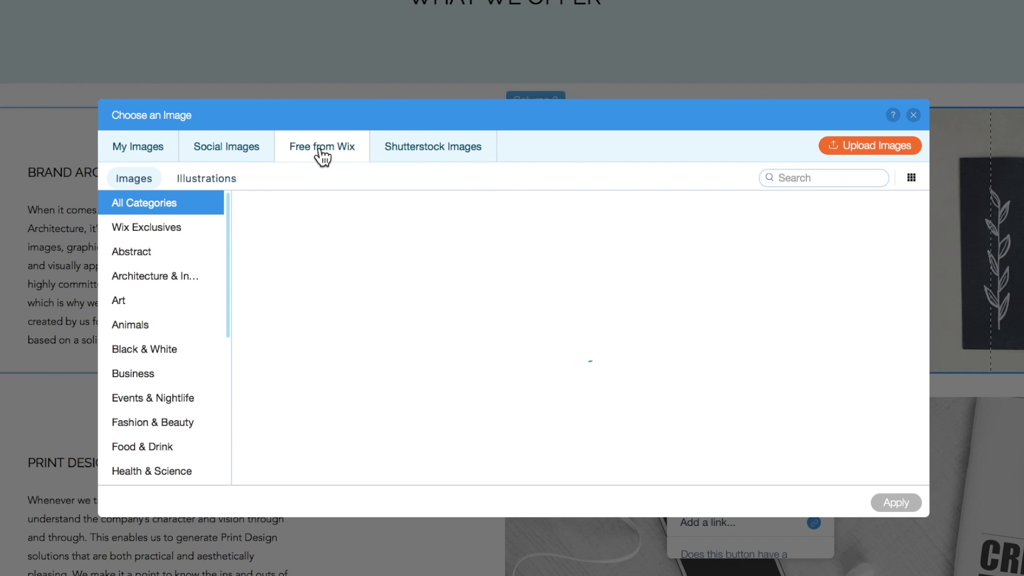
{"action": "left_click", "coordinate": [527, 347]}
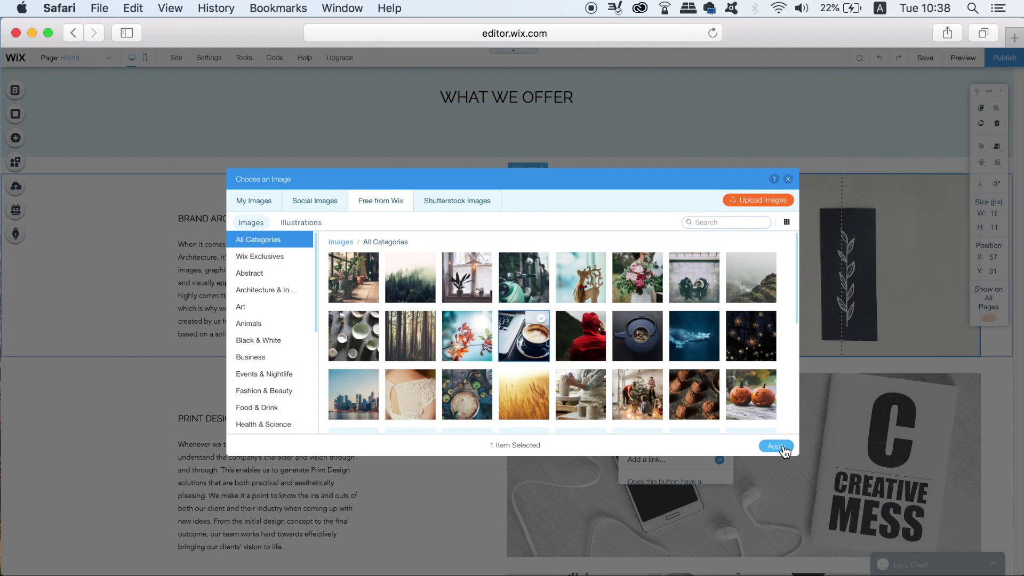
{"action": "left_click", "coordinate": [777, 446]}
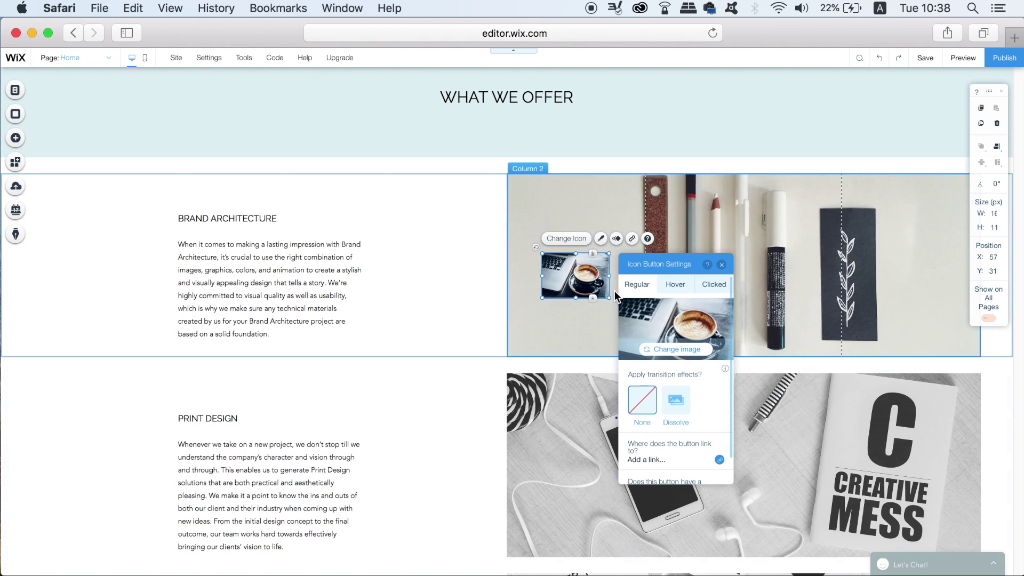
- Open the Hover tab in Icon Button Settings
{"action": "left_click", "coordinate": [709, 286]}
{"action": "left_click", "coordinate": [681, 293]}
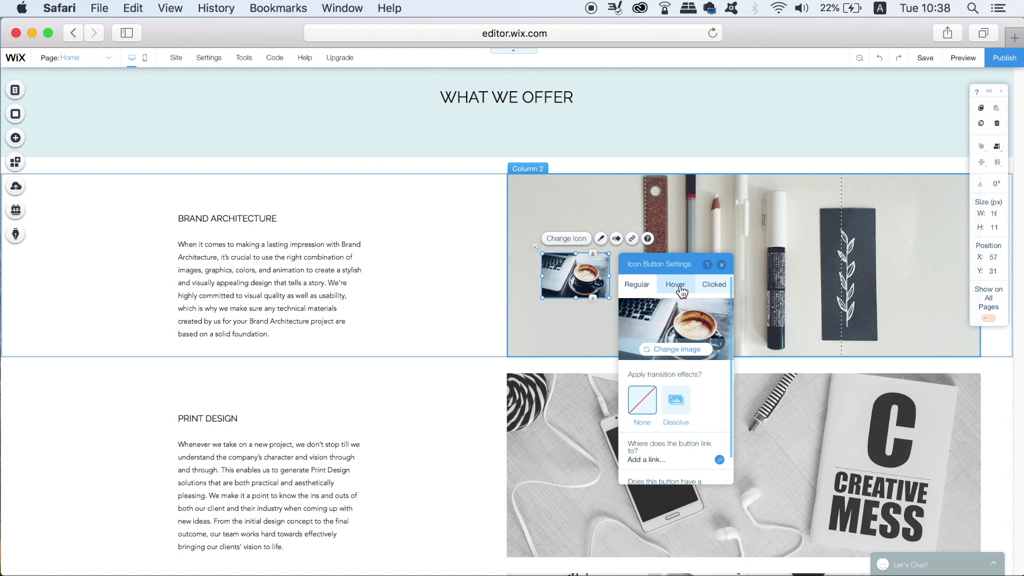